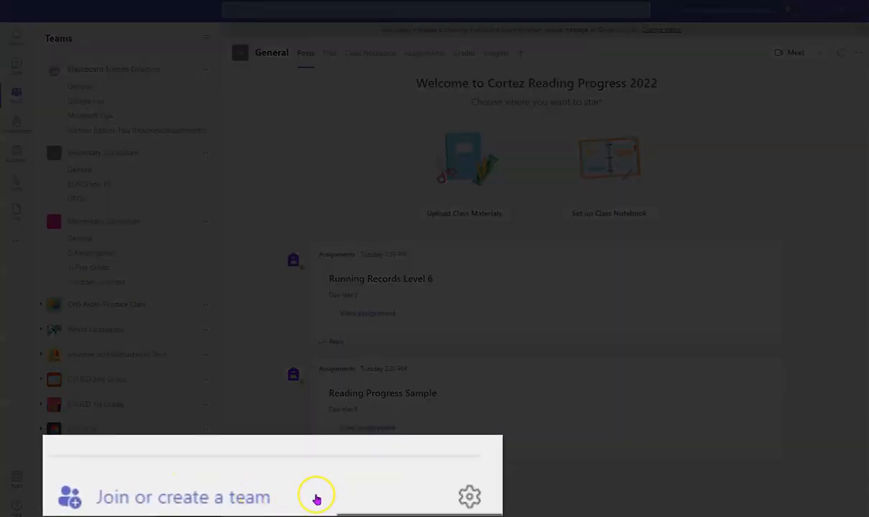
Create a new Class team named "2022 Reading Progress".
click(125, 508)
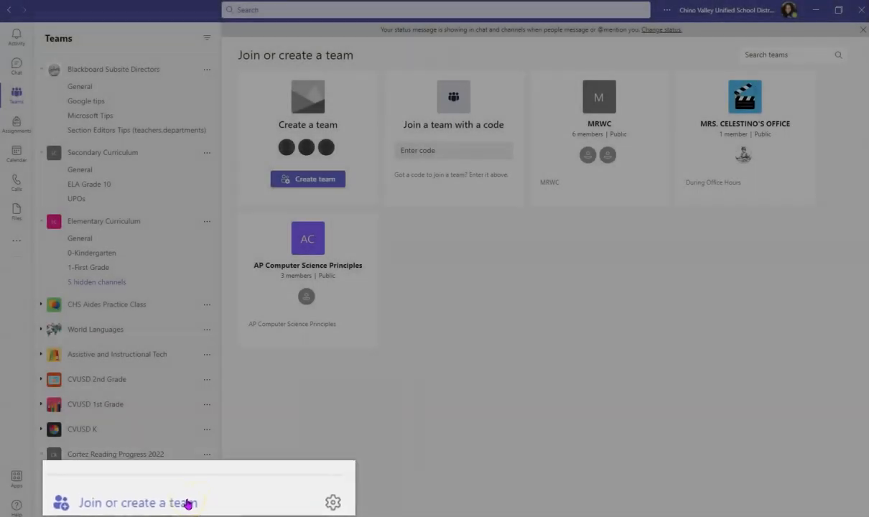
click(320, 180)
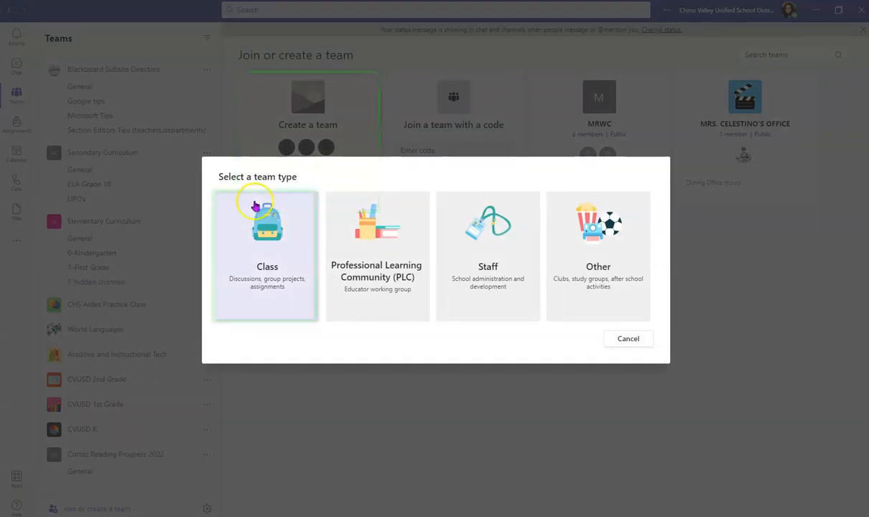
click(262, 259)
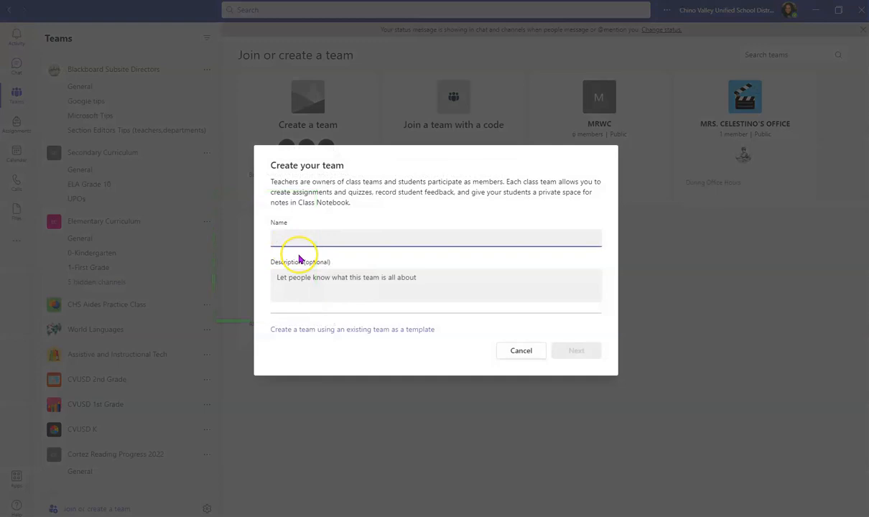
text(2022 Reading Progress)
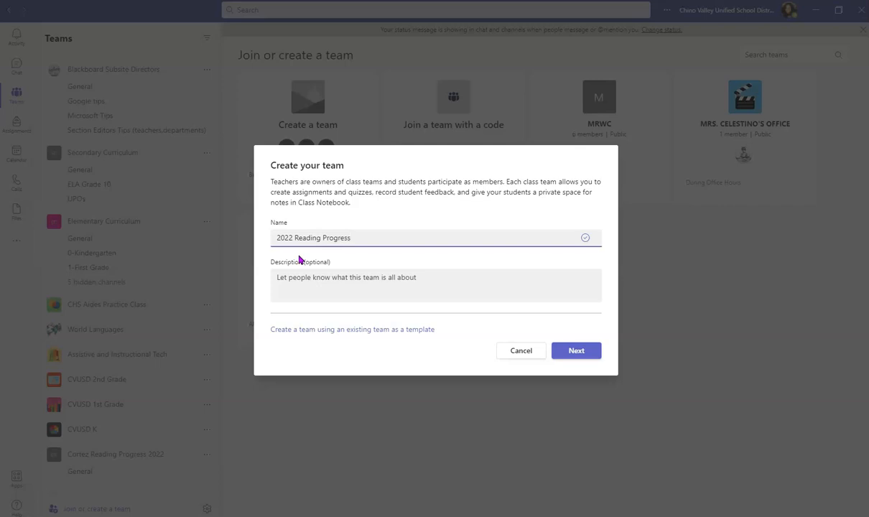
click(572, 351)
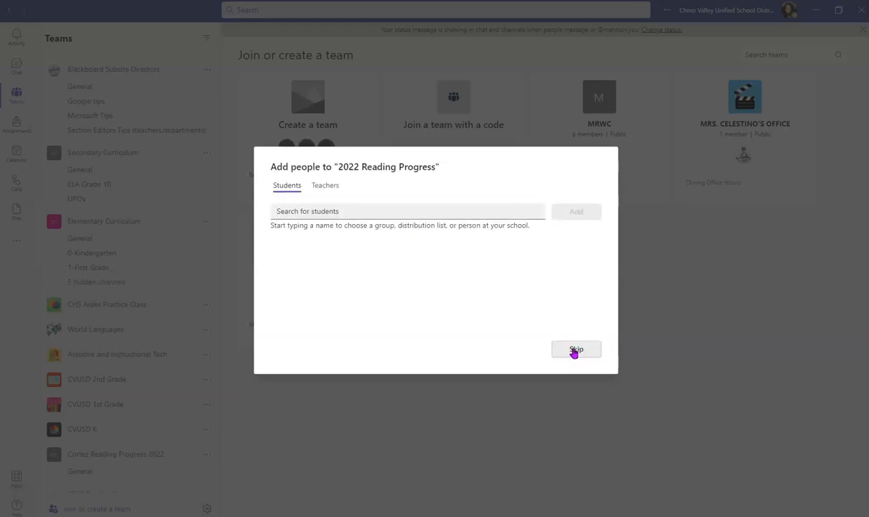
Add a student to the 2022 Reading Progress team by name and finish the team setup.
text(ar)
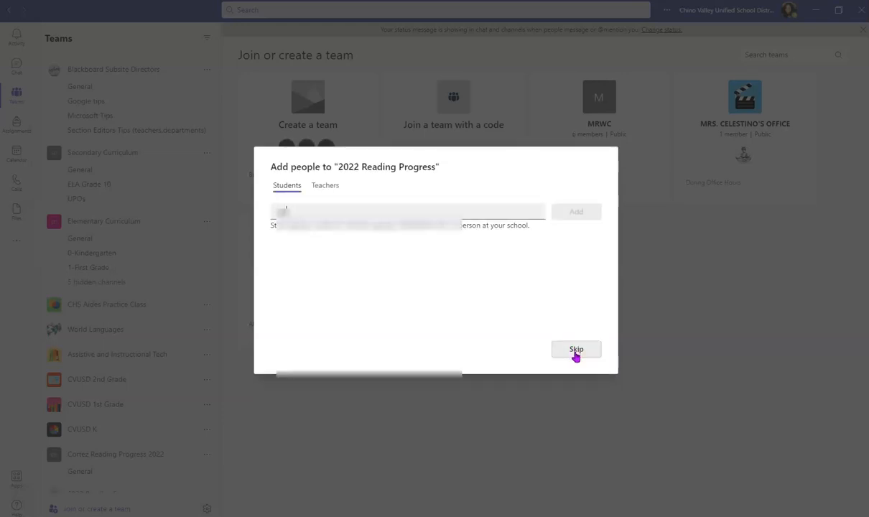
click(460, 249)
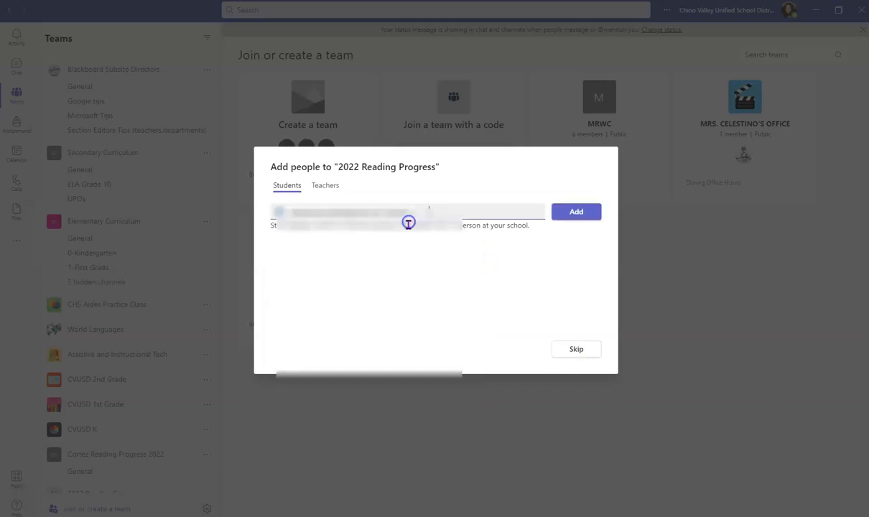
click(585, 220)
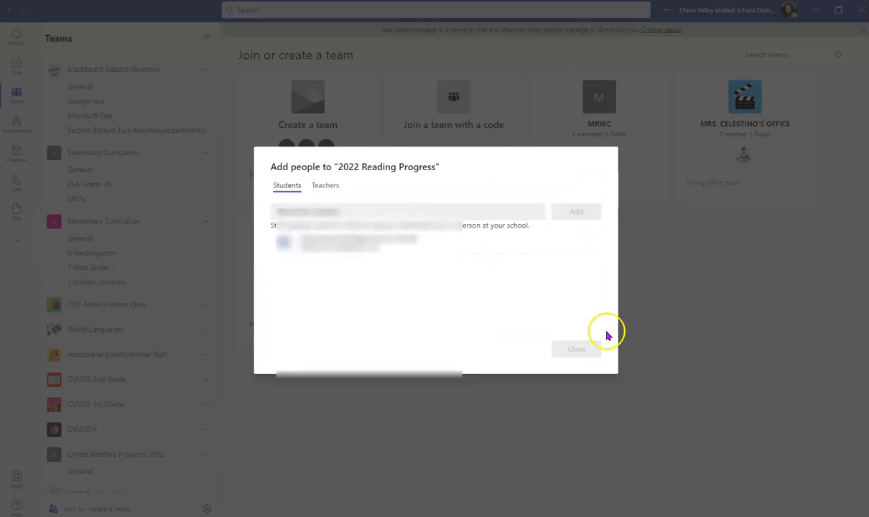
click(584, 351)
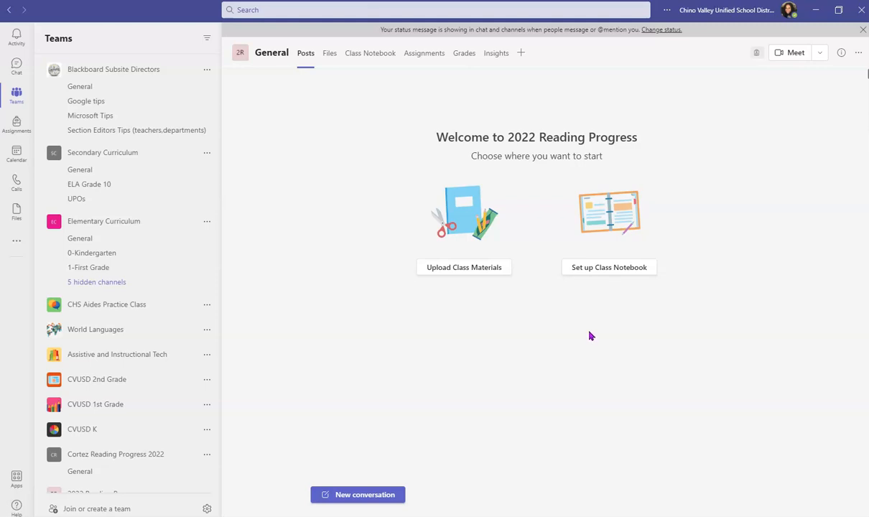
click(597, 349)
Create a new assignment titled "Grandmothers L6" in the 2022 Reading Progress team, leaving the instructions empty.
scroll(155, 430, down, 2)
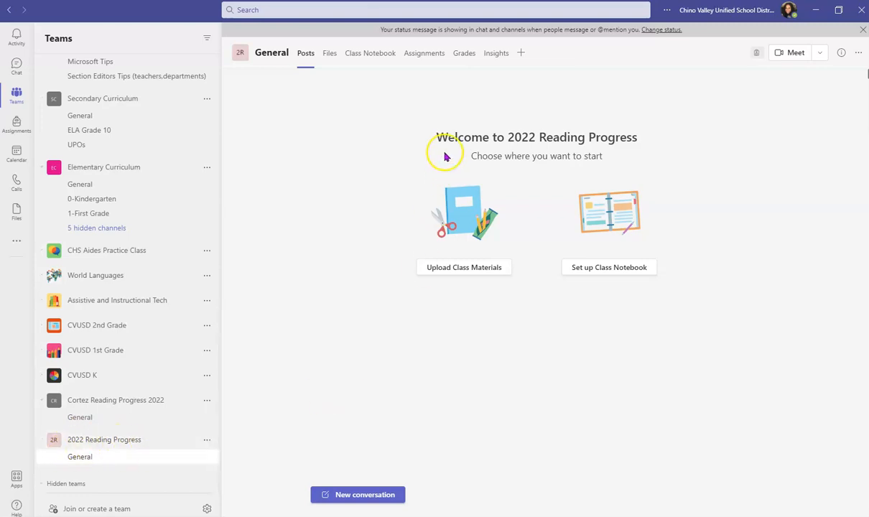
click(426, 58)
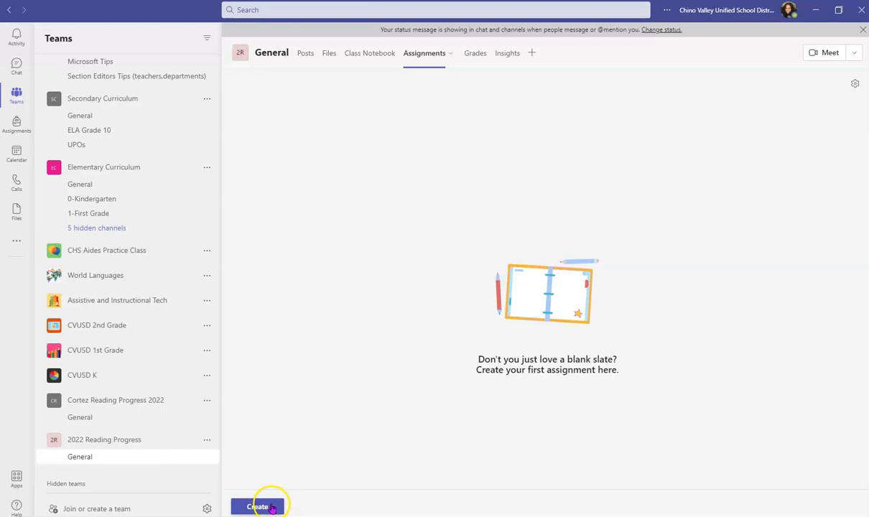
click(272, 507)
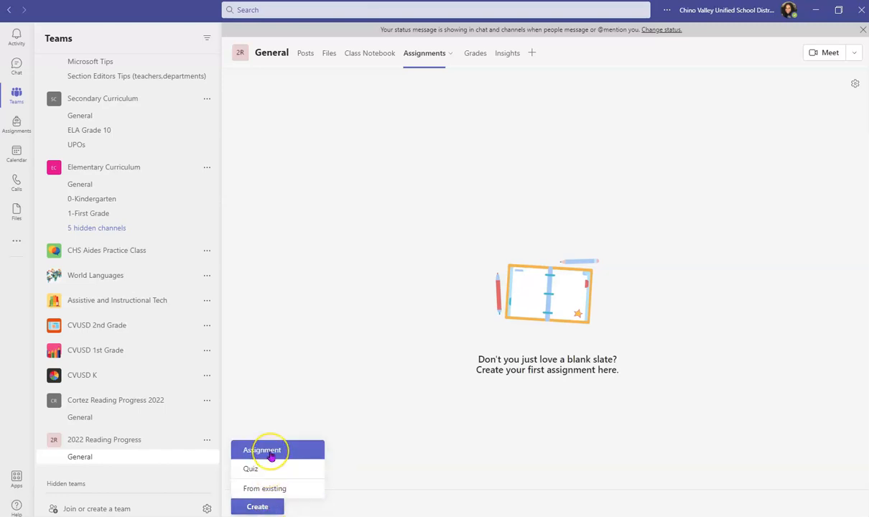
click(271, 453)
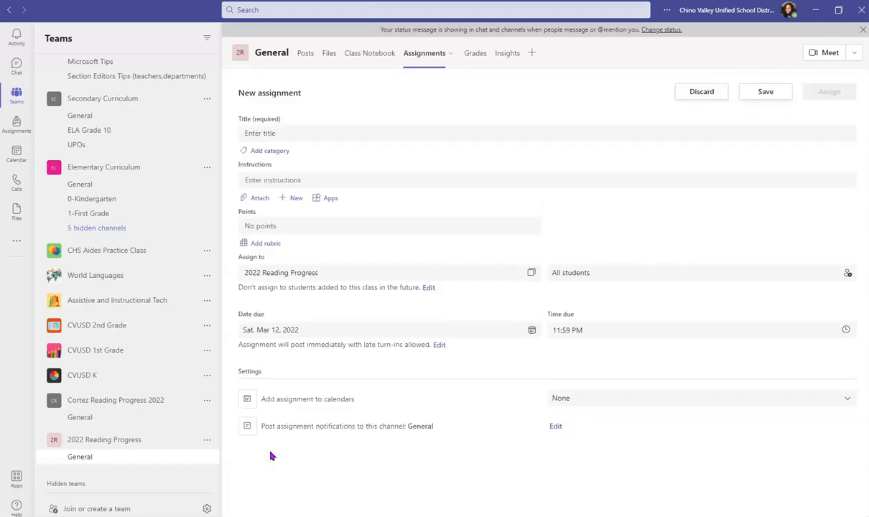
click(260, 135)
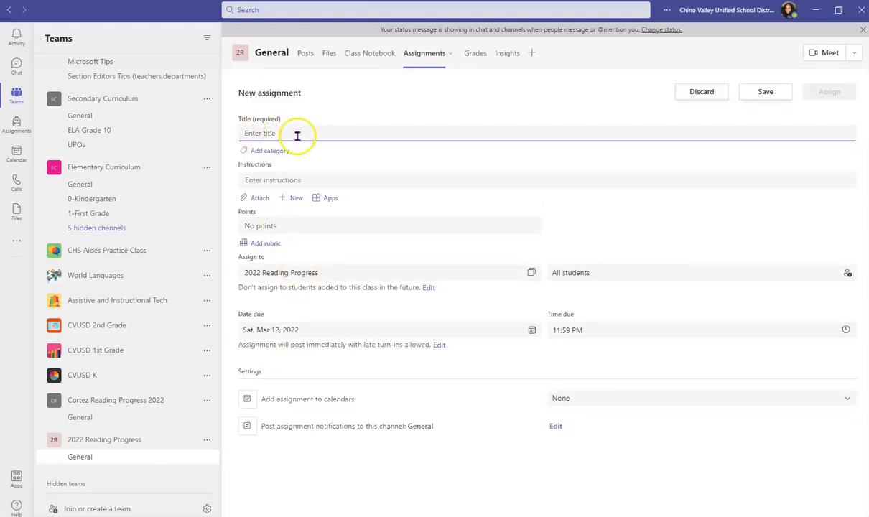
text(Grandmothers L6)
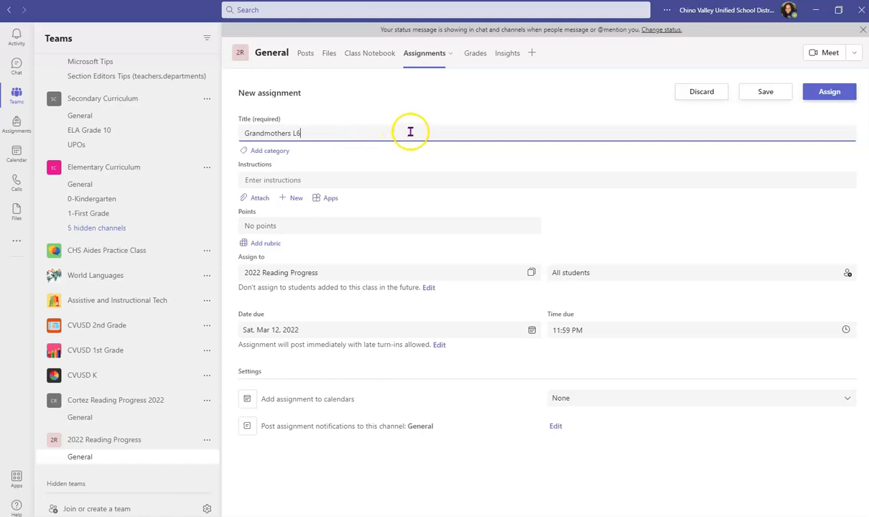
click(375, 180)
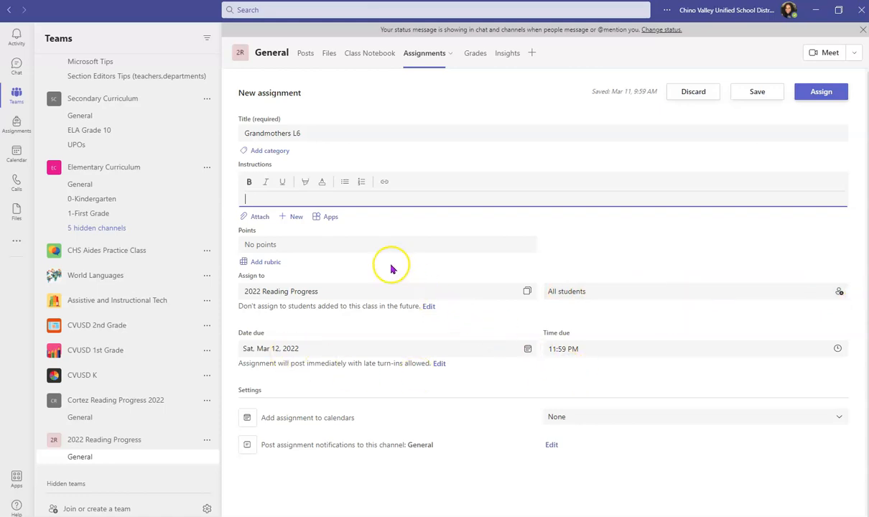
Attach a Reading Progress activity using the Word document GRANDMOTHERS L6 from the device's Downloads folder.
click(259, 221)
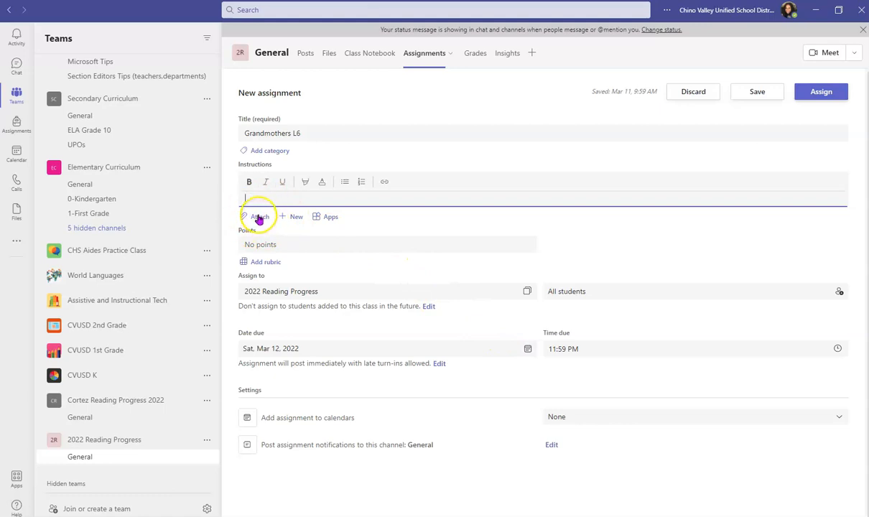
click(259, 200)
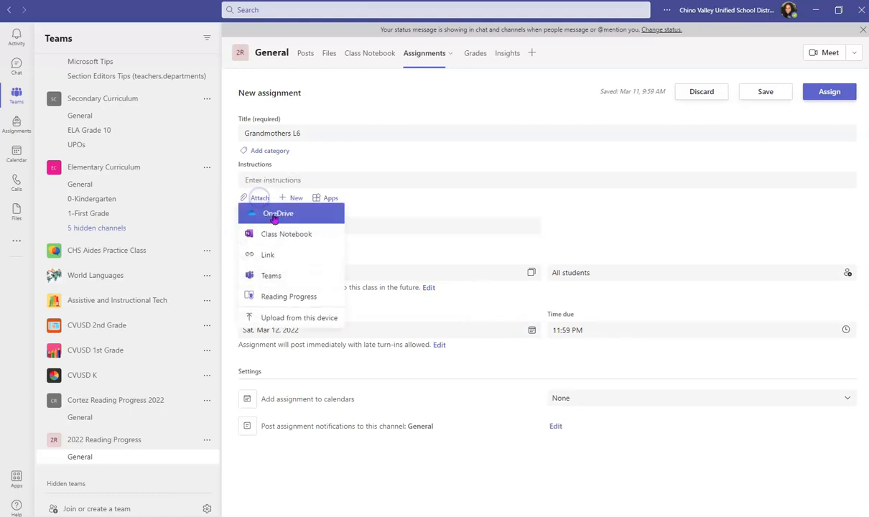
click(284, 296)
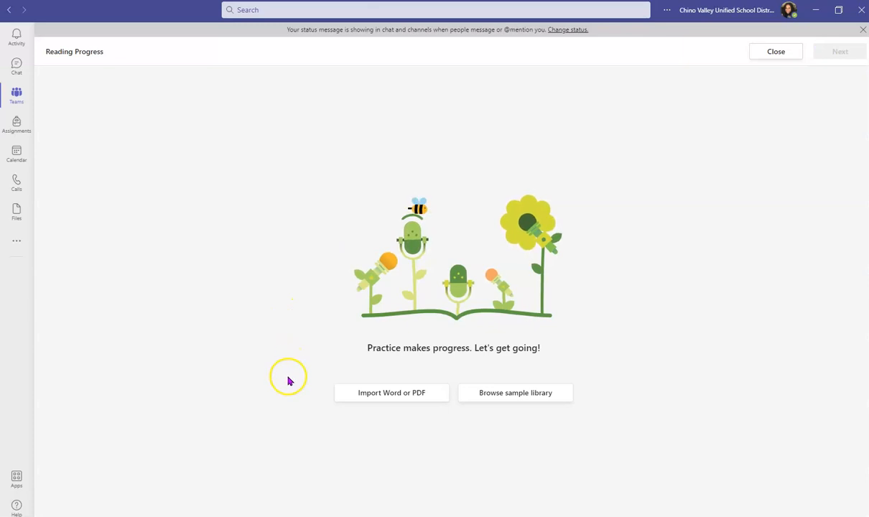
click(404, 397)
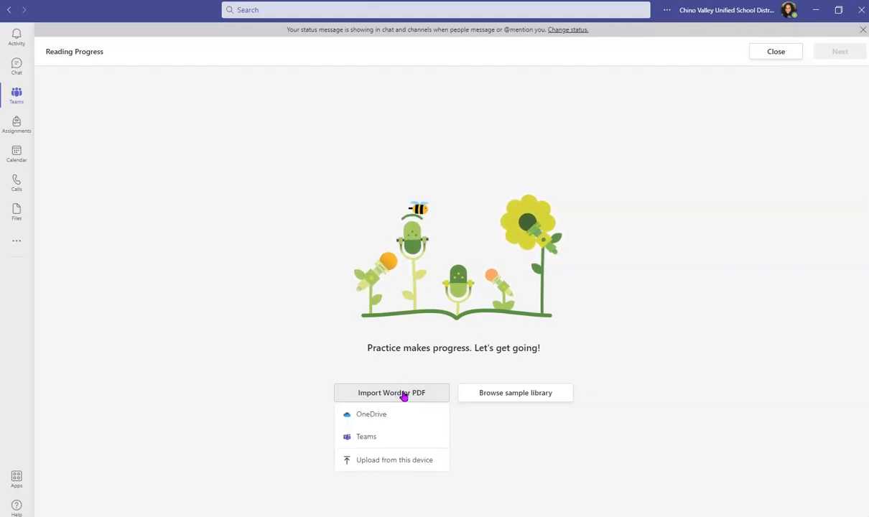
click(382, 460)
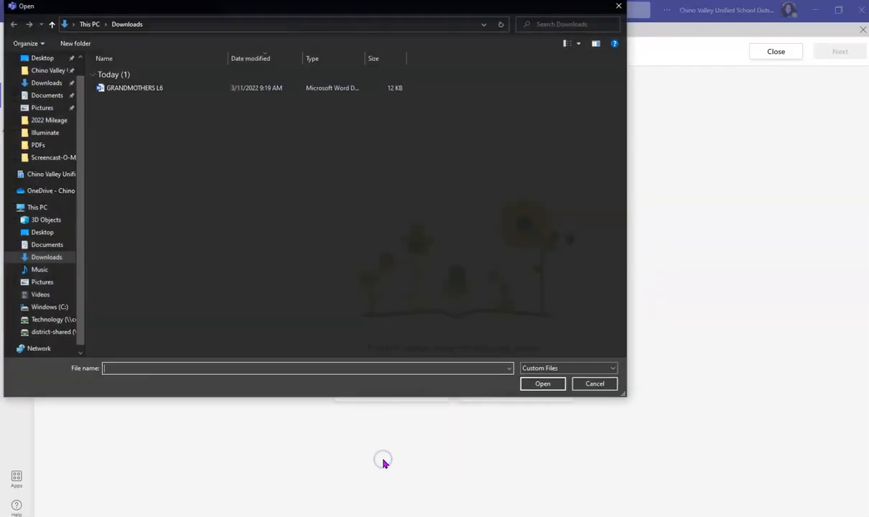
click(133, 88)
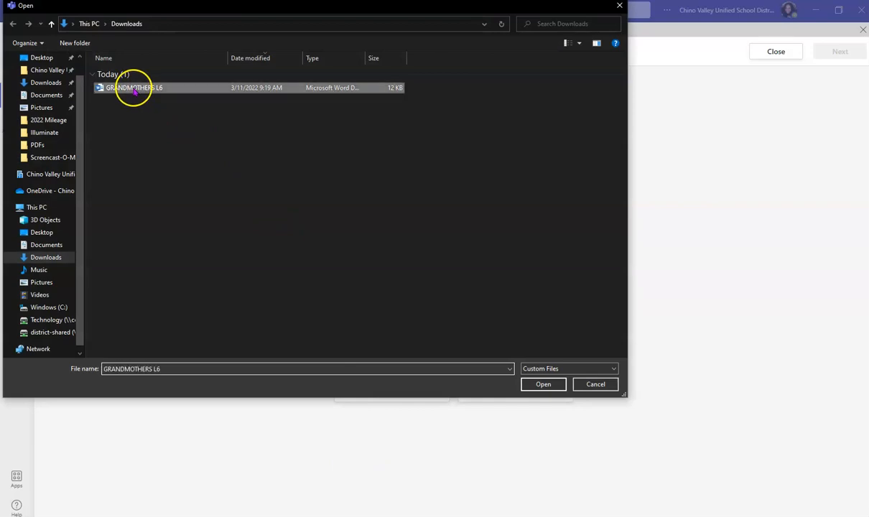
double_click(133, 87)
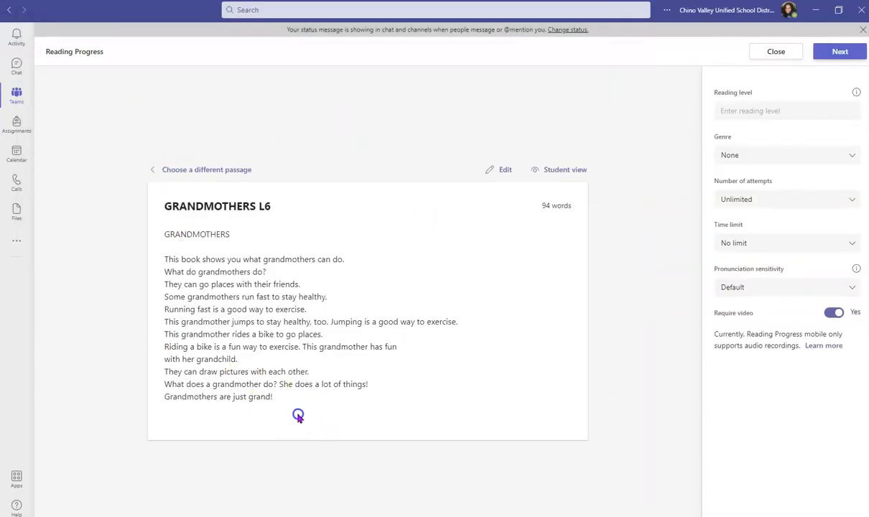
Set the passage's reading level to L6, genre to Non-fiction, number of attempts to 4 and time limit to 2 minutes.
click(752, 113)
text(L)
click(748, 158)
click(753, 215)
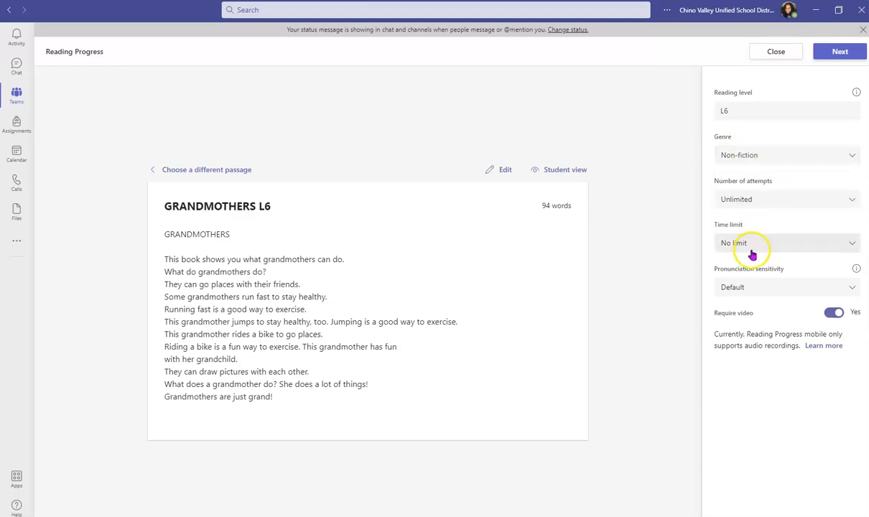
click(750, 244)
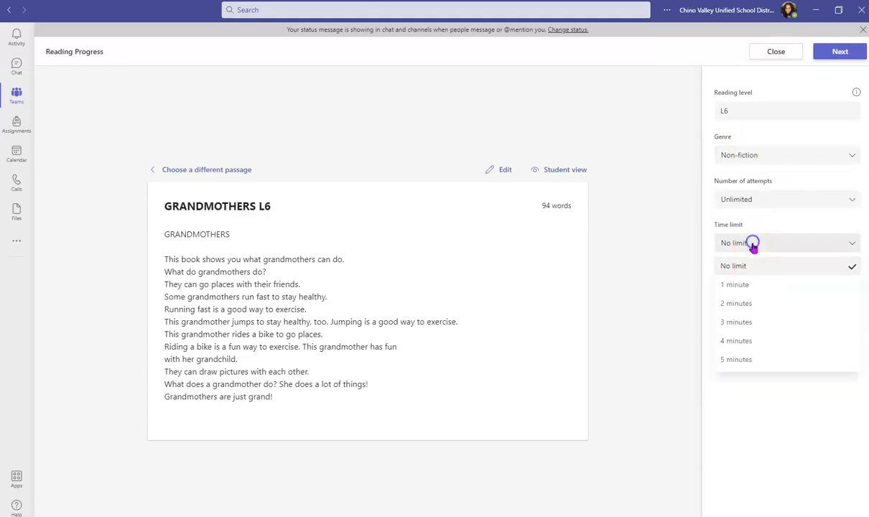
click(752, 305)
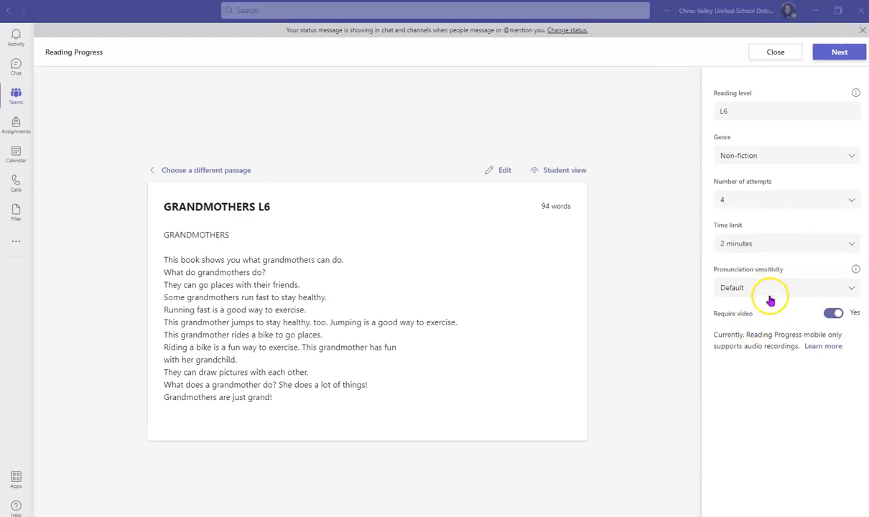
Try the More sensitive and Less sensitive pronunciation options and set the sensitivity back to Default.
click(790, 287)
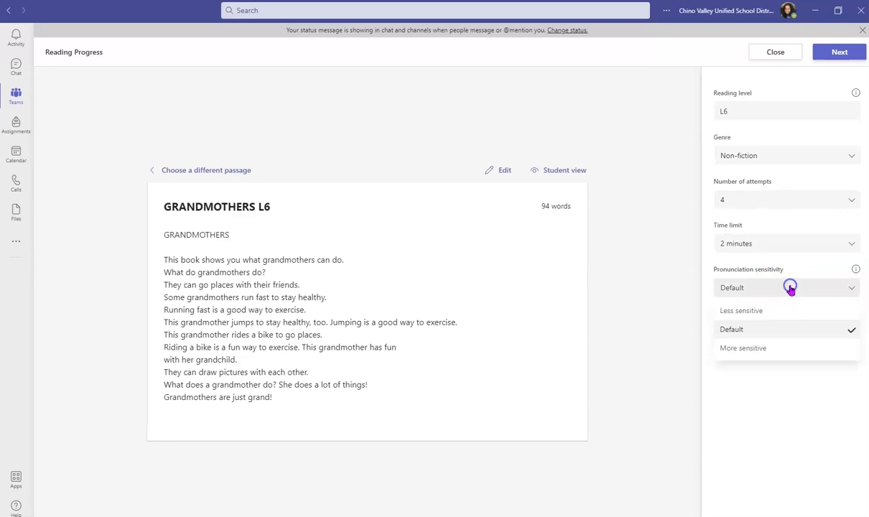
click(770, 348)
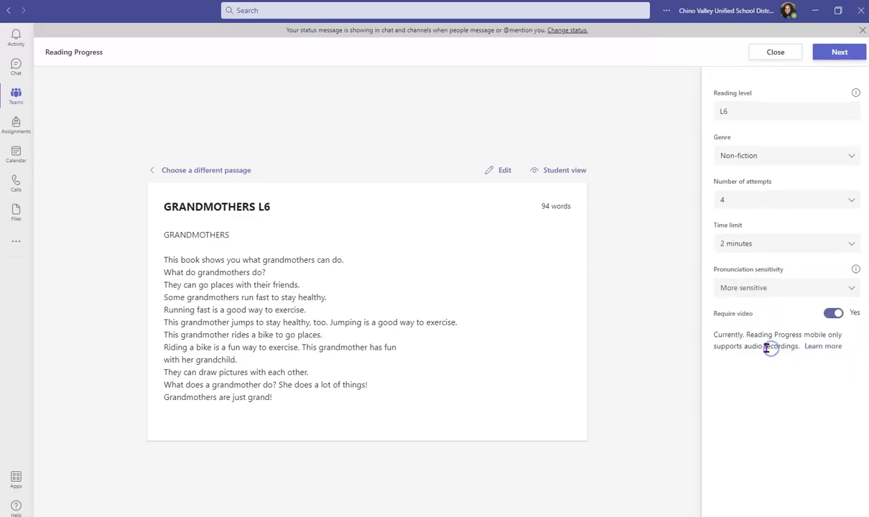
click(849, 287)
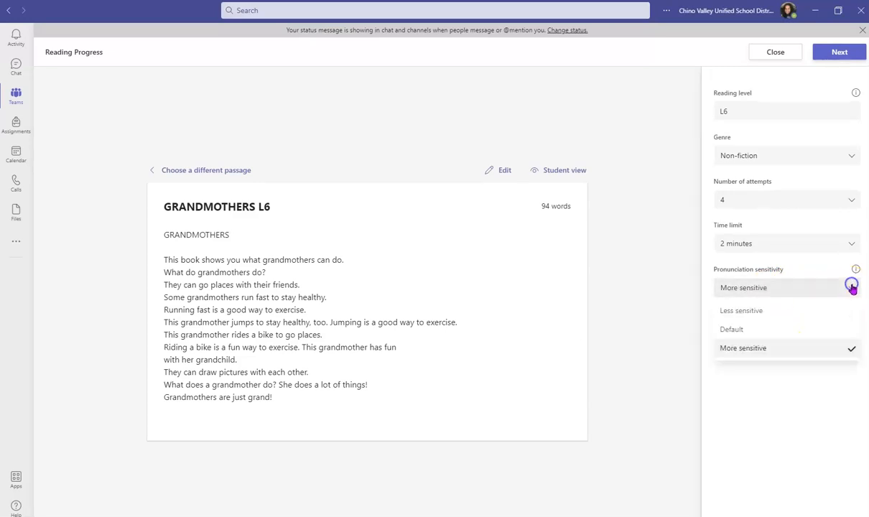
click(771, 311)
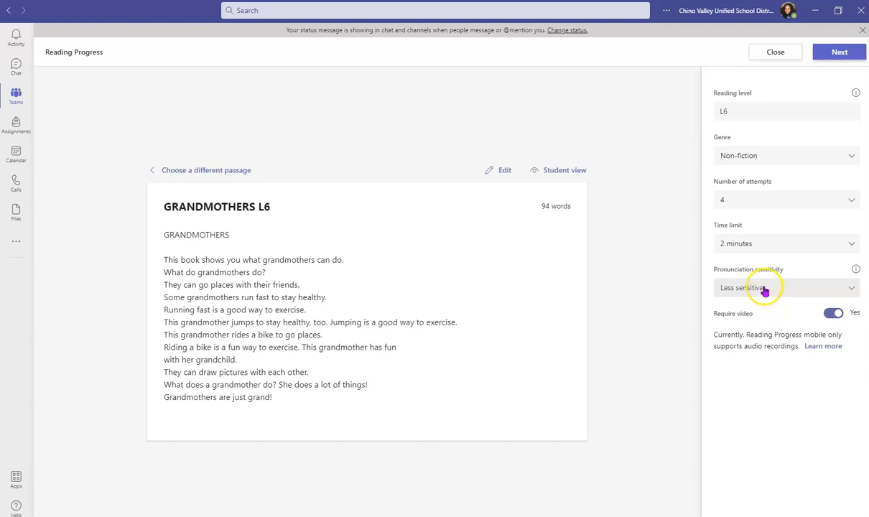
click(764, 289)
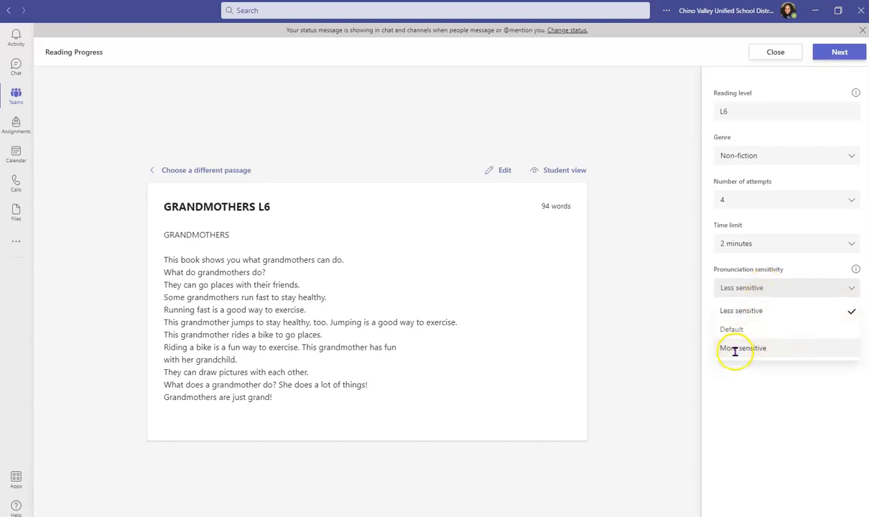
click(740, 330)
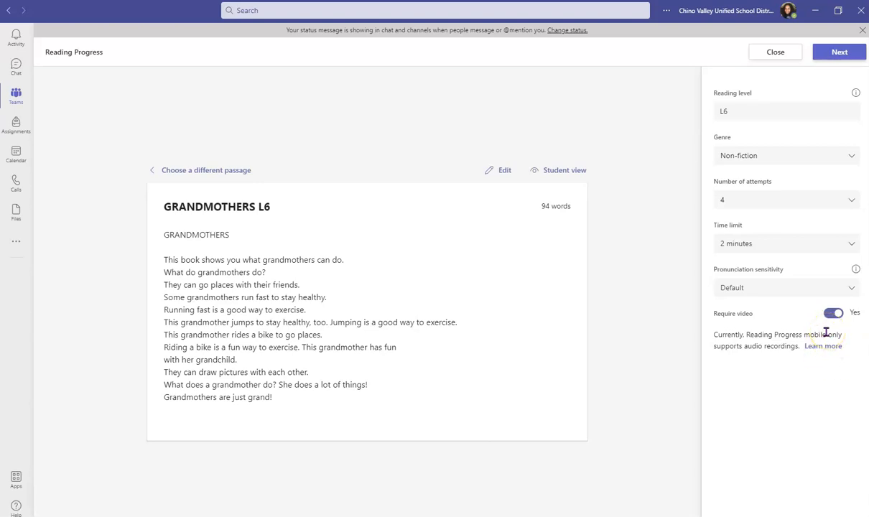
Add the configured reading passage to the Grandmothers L6 assignment and assign it to all students.
click(839, 52)
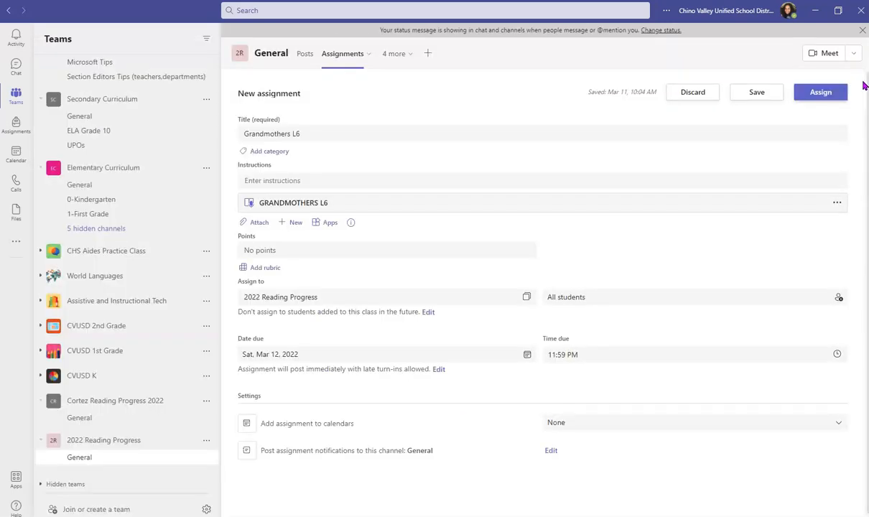
click(829, 96)
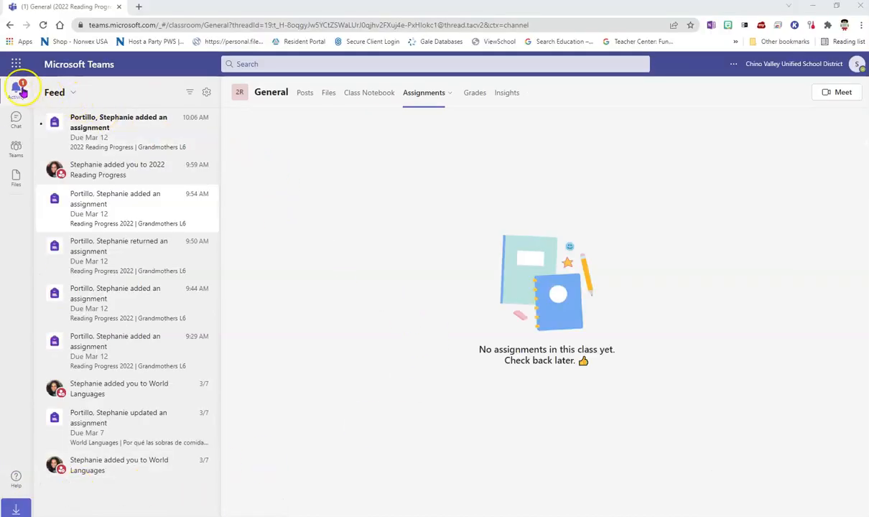
Switch to the student's Teams account in the browser and open the new Grandmothers L6 assignment from the activity feed.
click(110, 128)
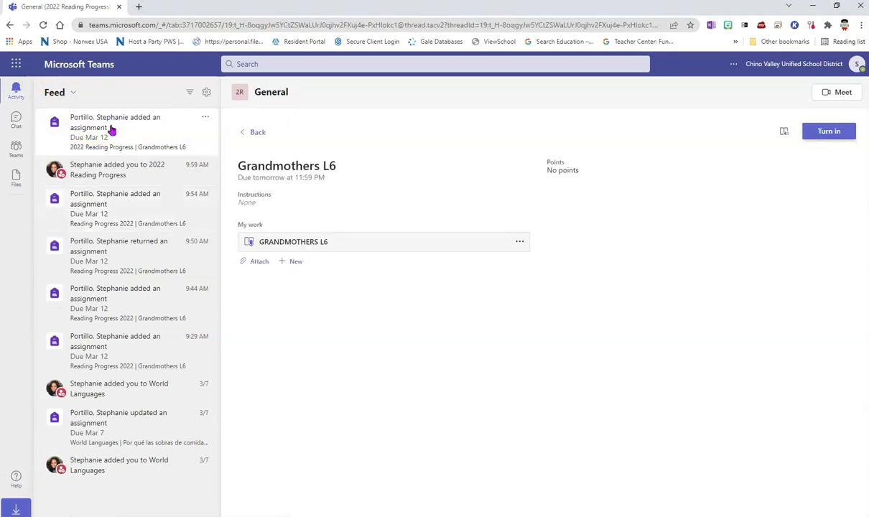
Record a reading of the GRANDMOTHERS L6 passage and turn in the assignment with that recording.
click(353, 245)
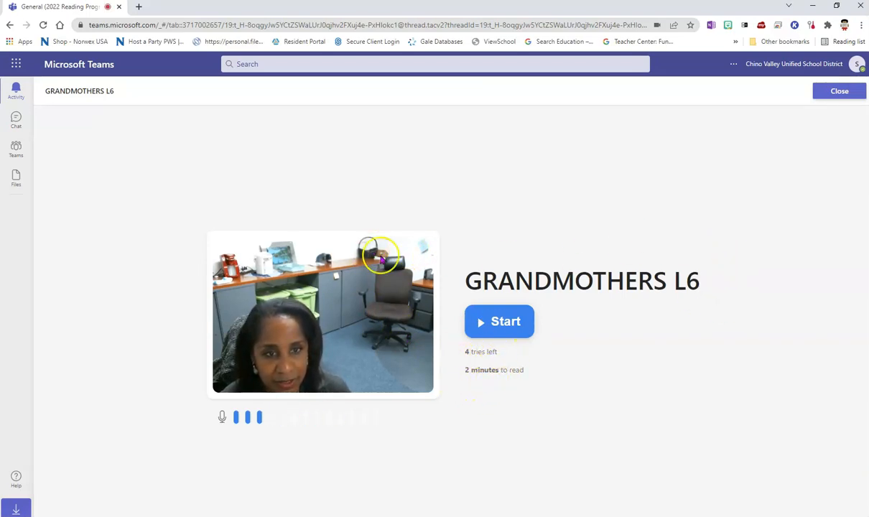
click(514, 320)
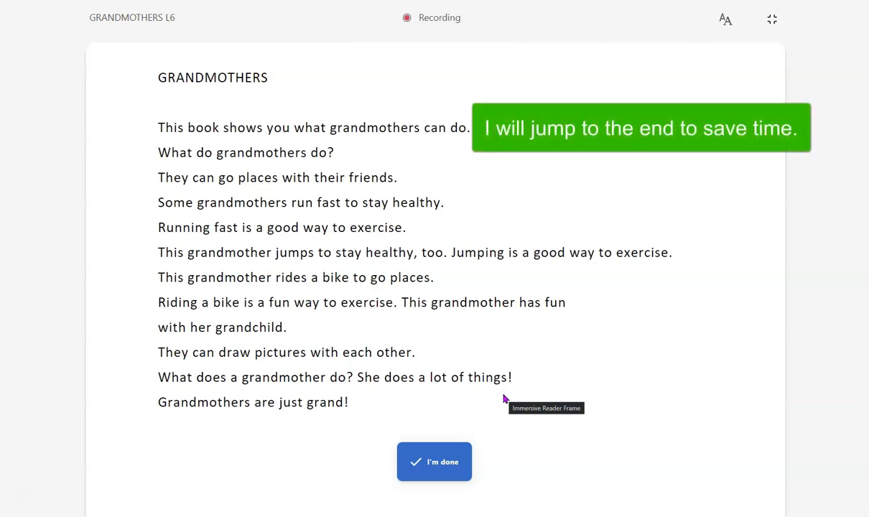
click(504, 401)
click(444, 463)
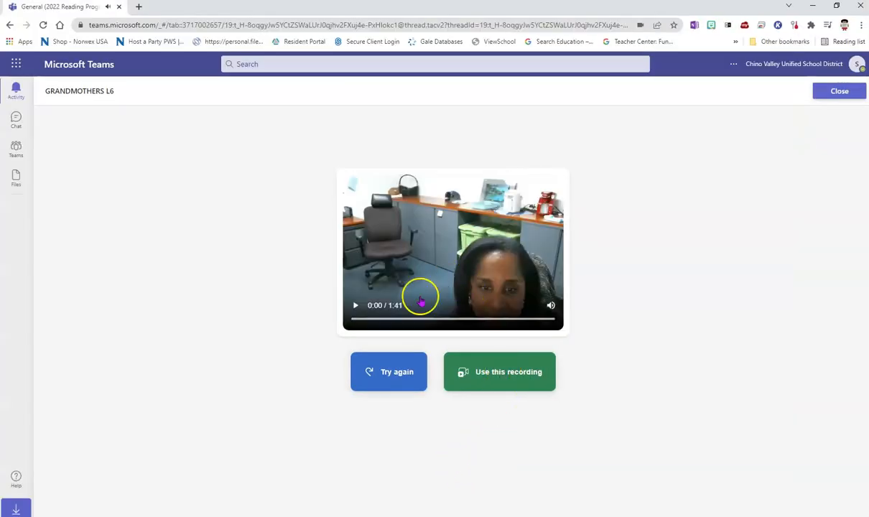
click(508, 383)
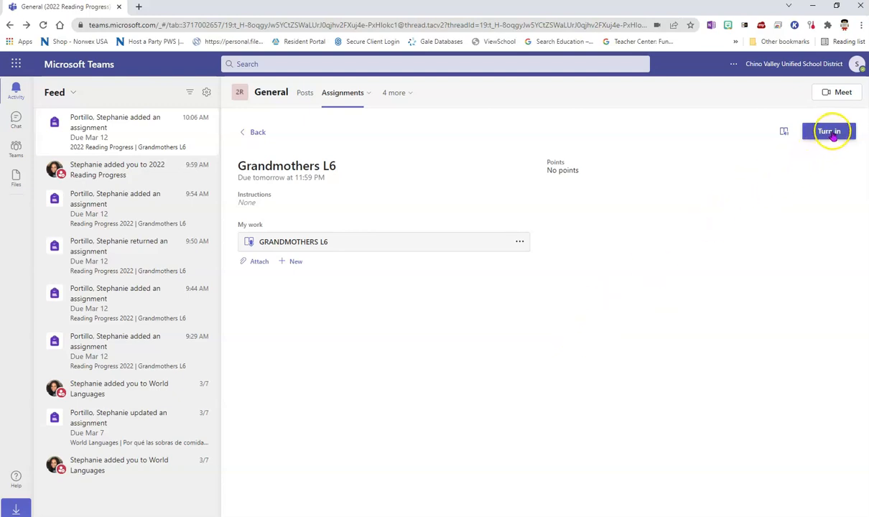
click(830, 133)
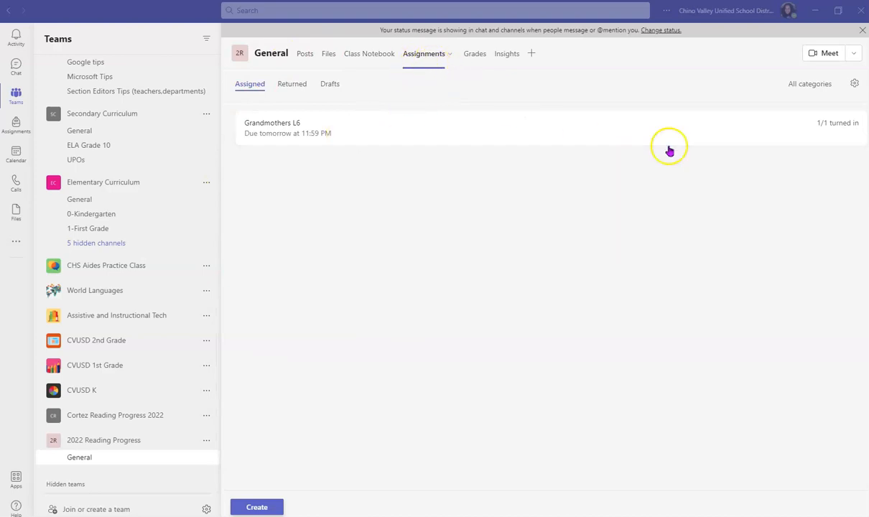
Switch to the teacher's Teams account and open the student's turned-in Grandmothers L6 submission to review the marked passage.
click(313, 134)
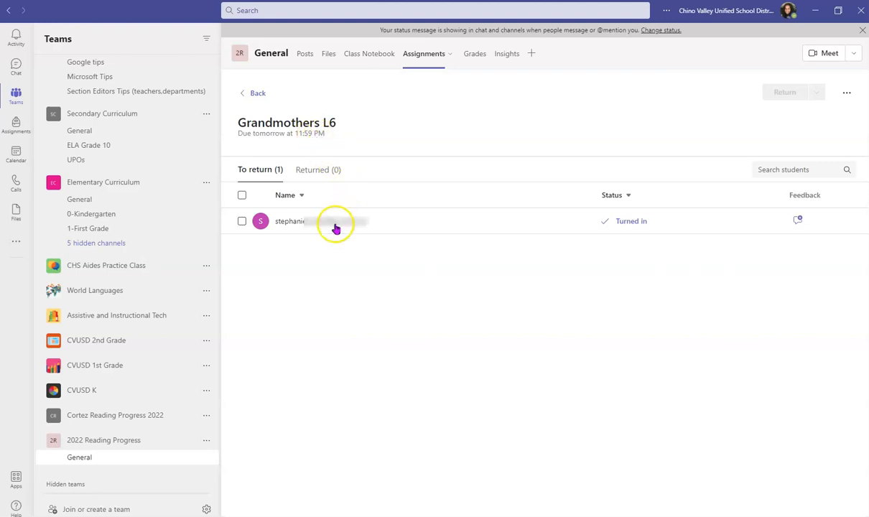
click(334, 228)
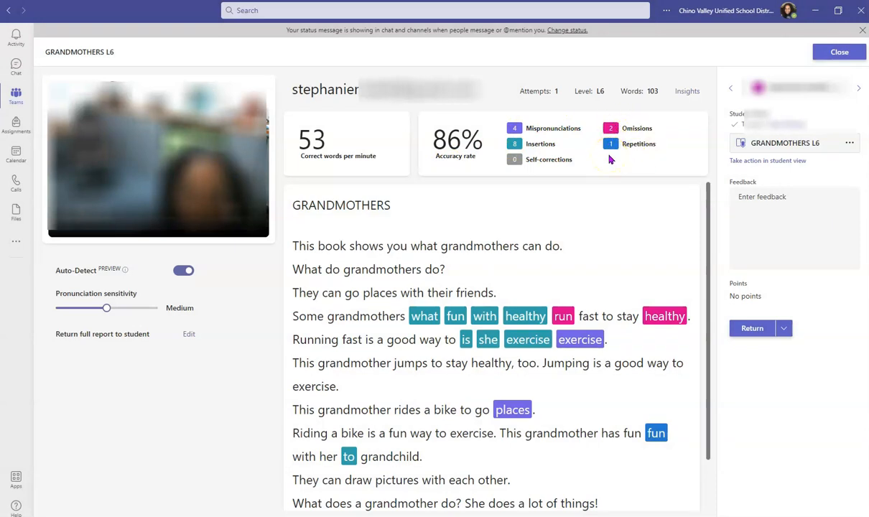
scroll(511, 305, down, 1)
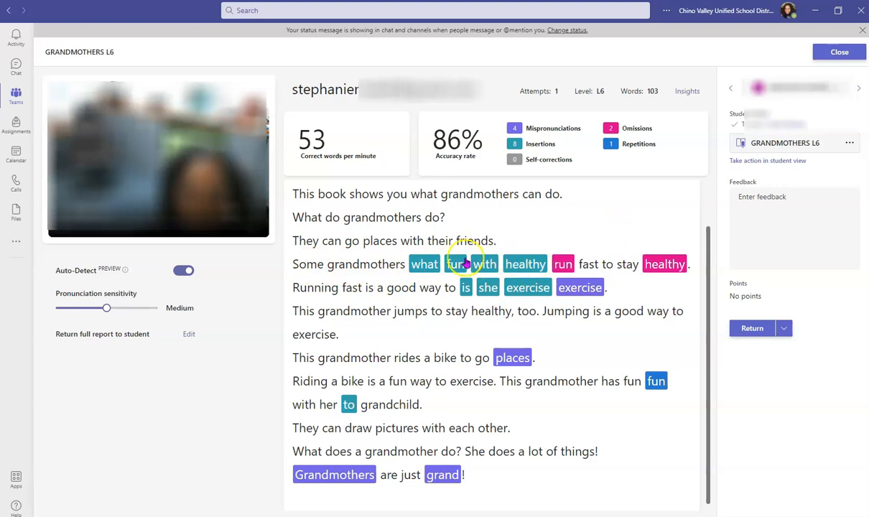
Play the student's recording from the word "Some" in the passage and pause it.
click(314, 265)
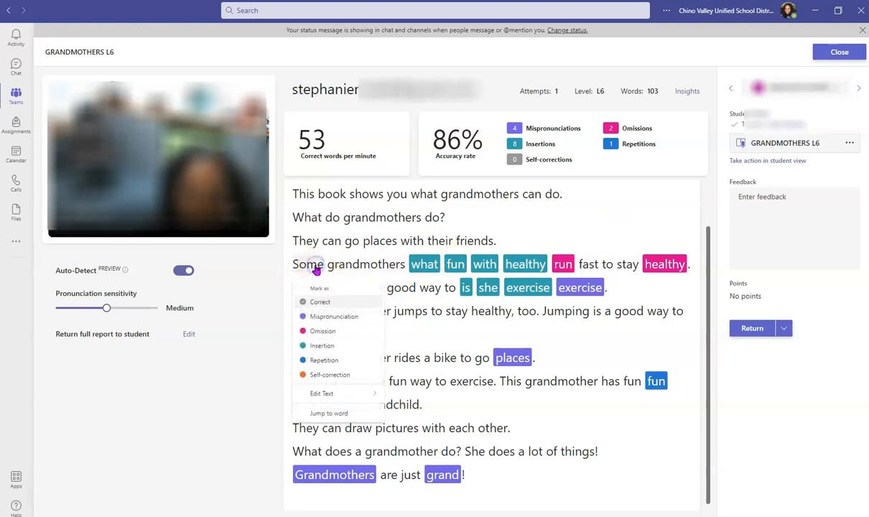
click(328, 412)
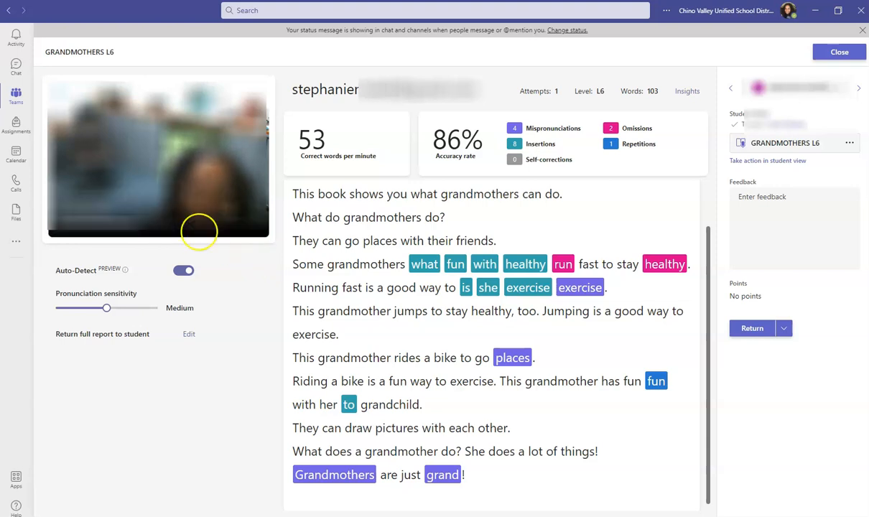
click(63, 207)
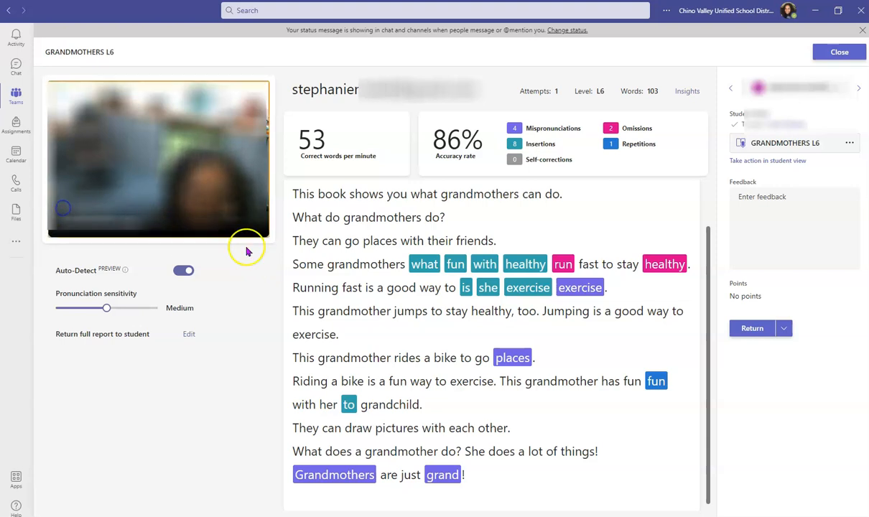
Insert the word "one" to the left of the inserted word "what" in the marked passage.
click(423, 265)
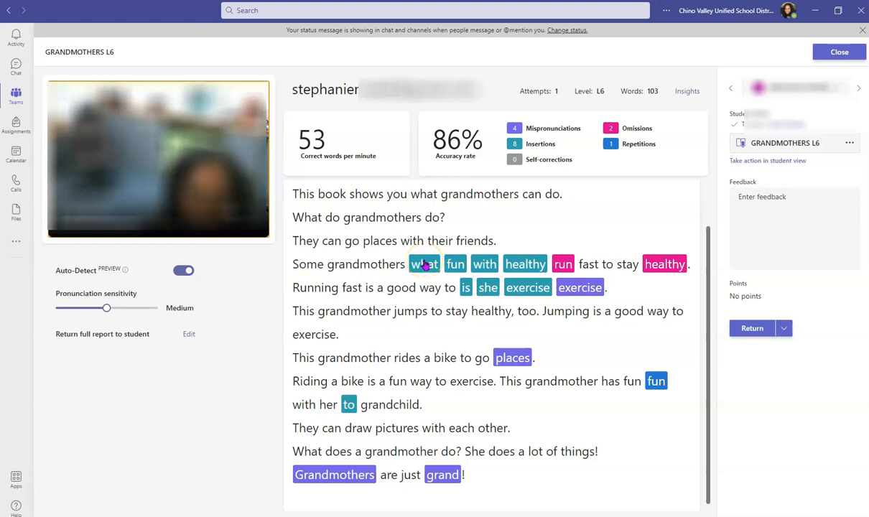
click(425, 265)
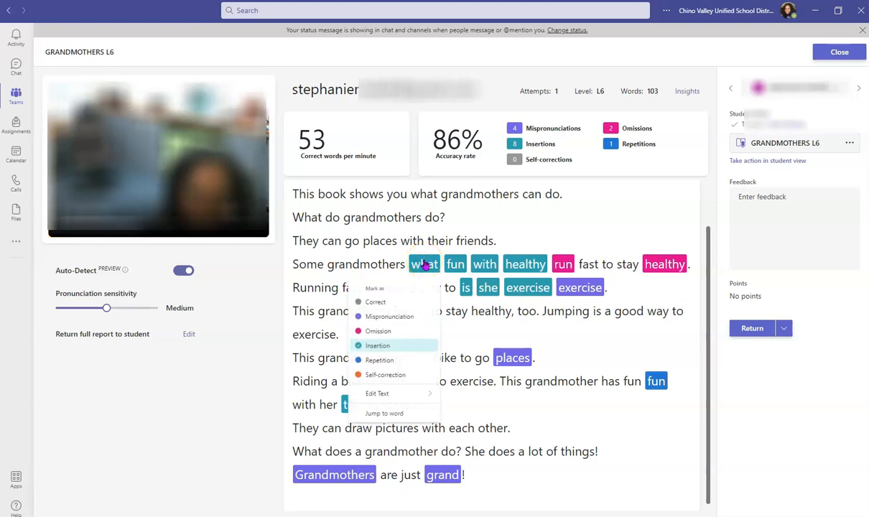
click(396, 393)
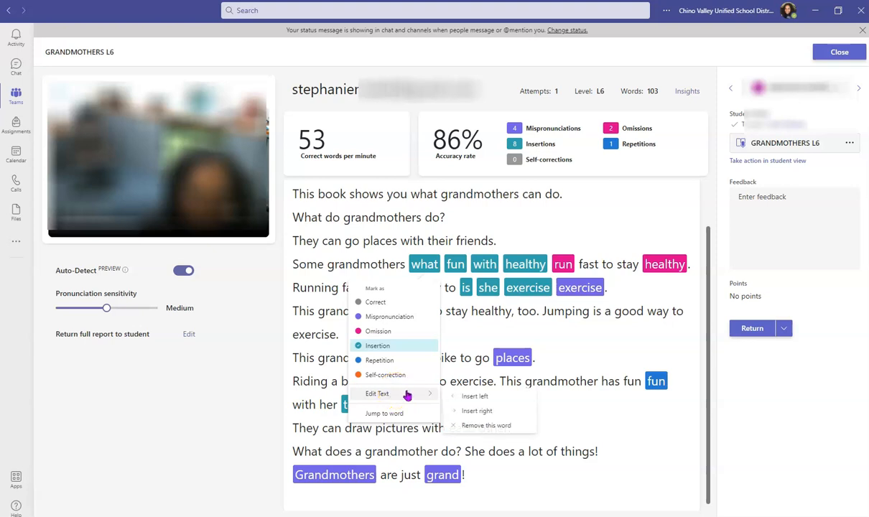
click(472, 396)
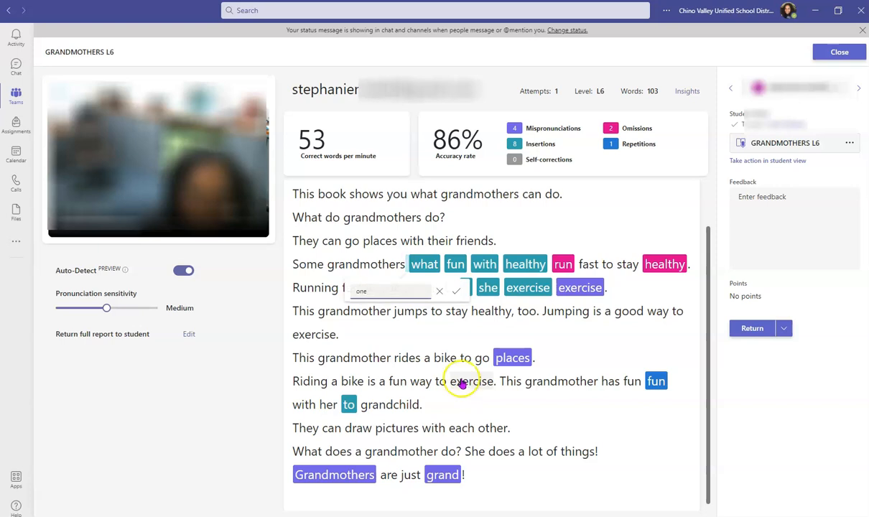
click(456, 290)
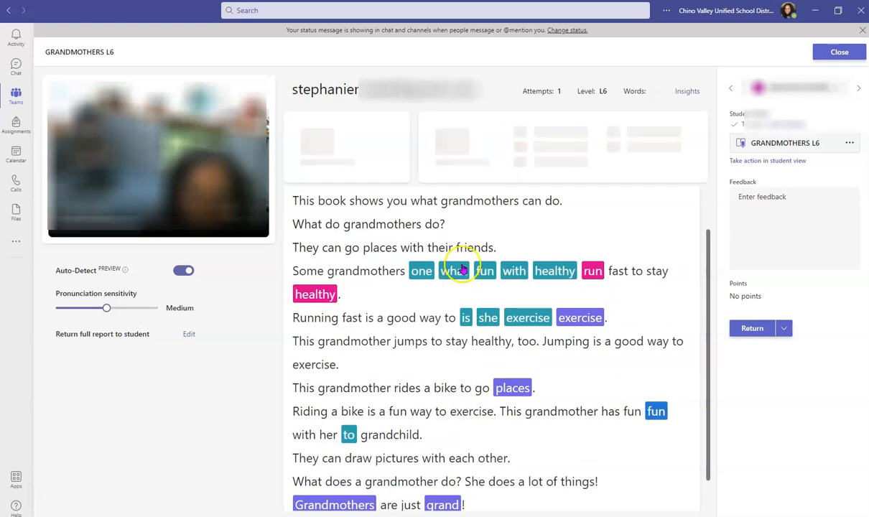
Remove the inserted word "what" from the marked passage.
click(453, 263)
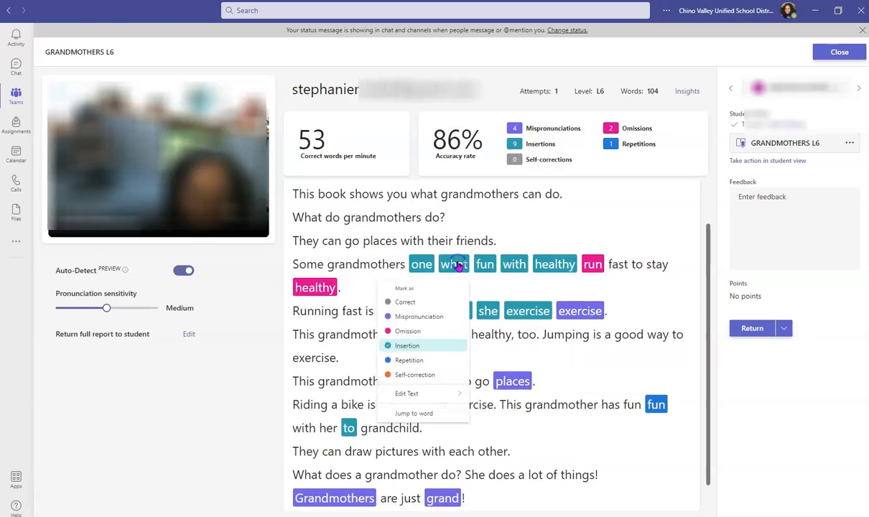
click(423, 397)
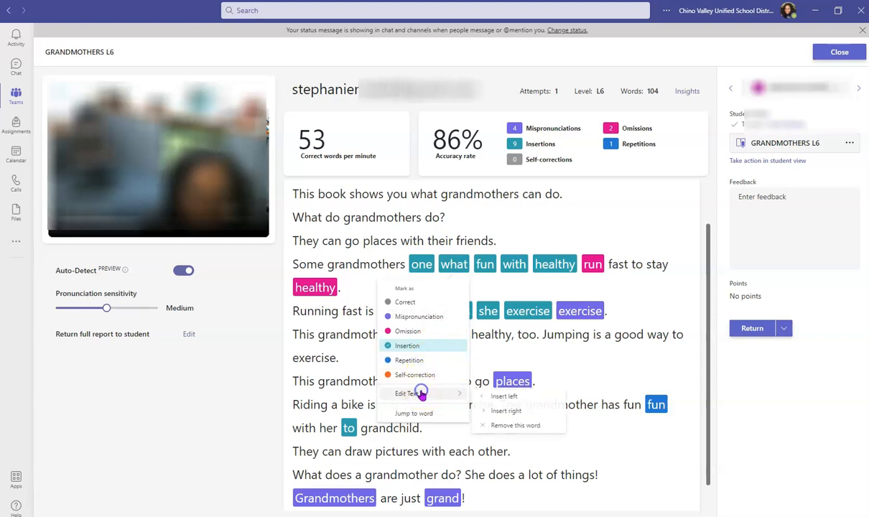
click(527, 423)
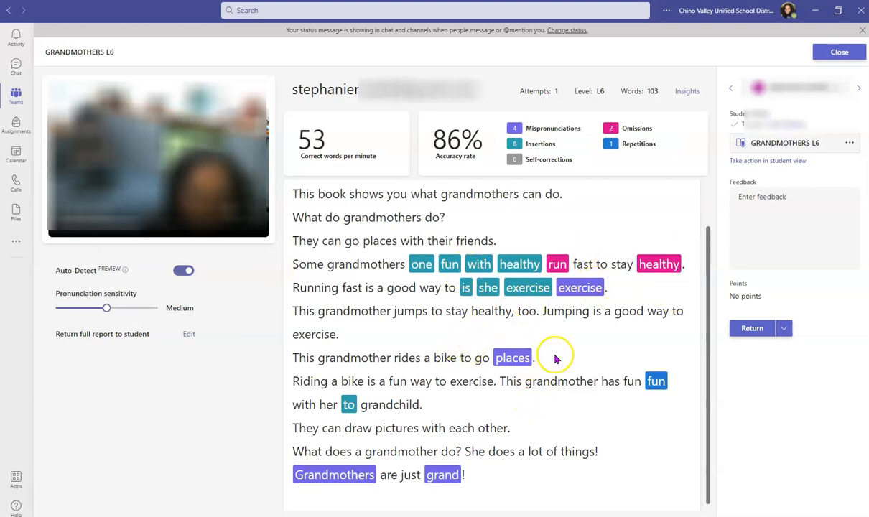
scroll(556, 324, up, 2)
click(793, 216)
click(750, 330)
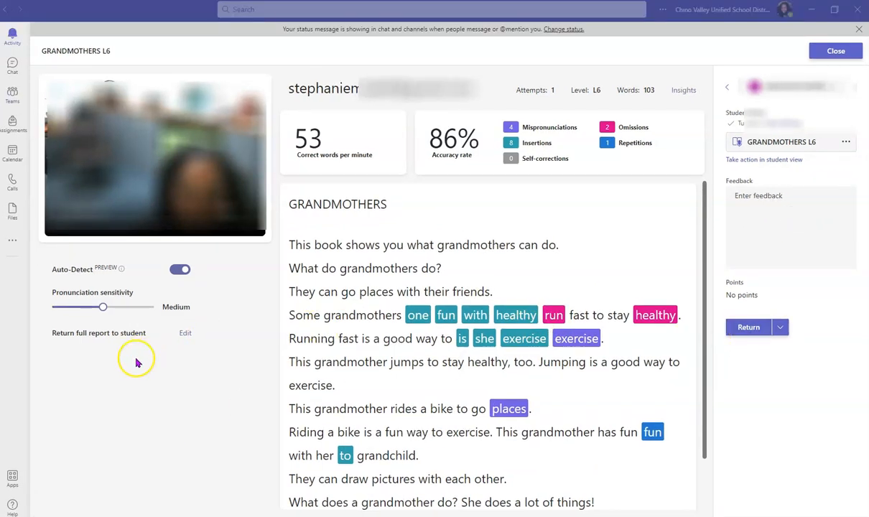
Edit what the student will see, trying the Simplified report before choosing the Custom report and opening its content options.
click(185, 335)
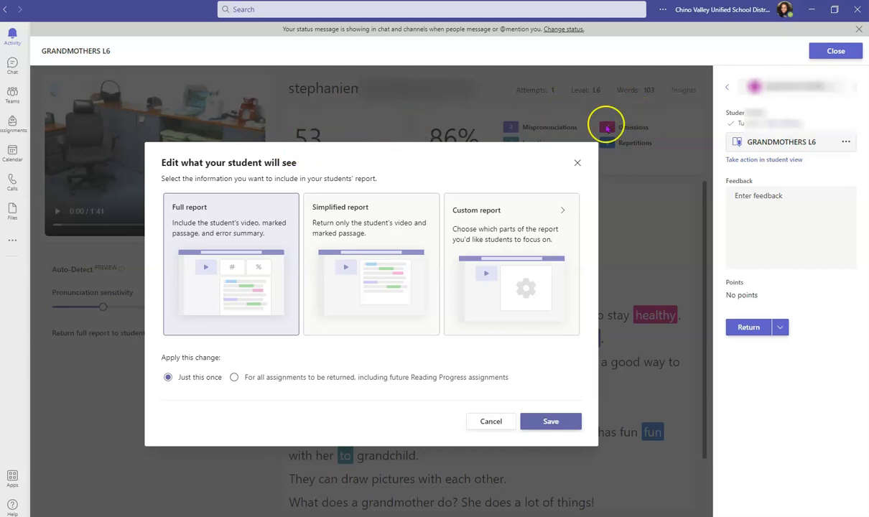
click(352, 282)
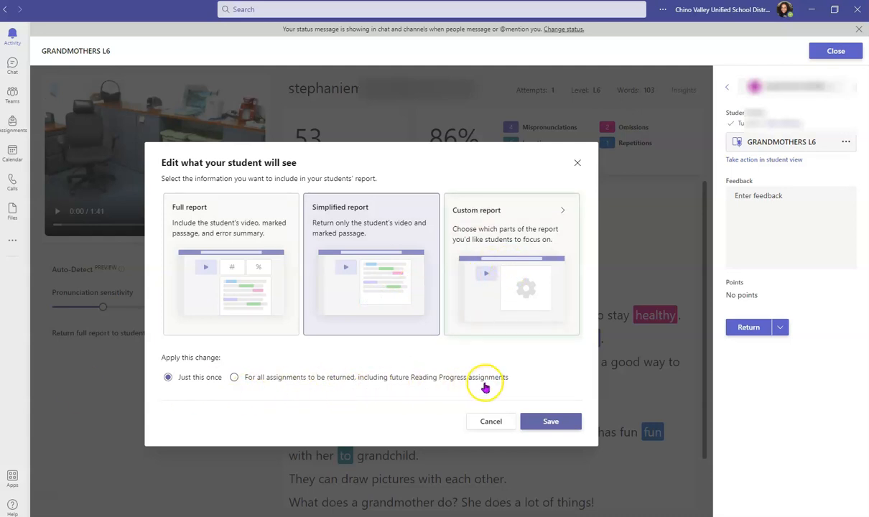
click(471, 241)
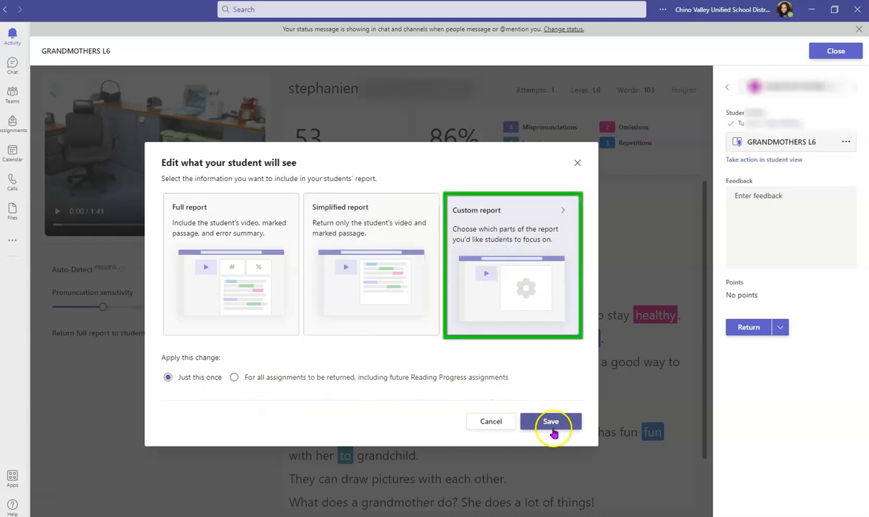
click(563, 206)
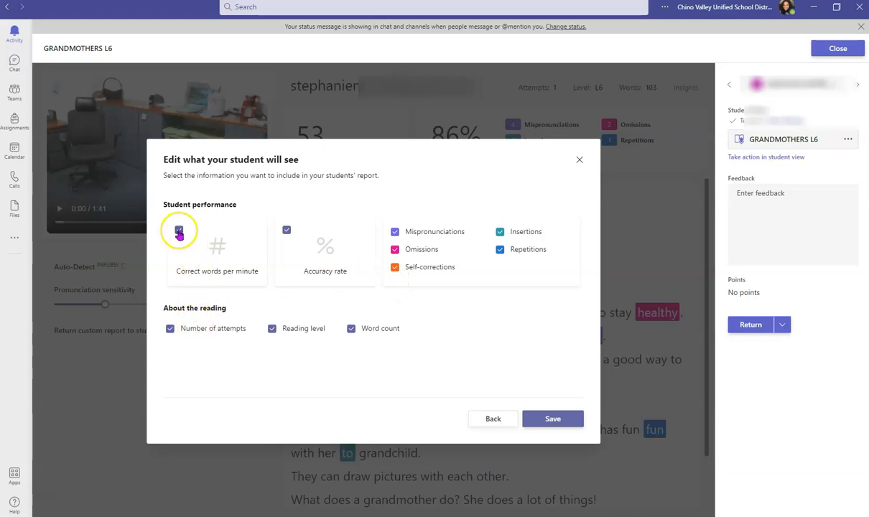
Try excluding correct words per minute and accuracy rate from the custom report, include both again and save it.
click(179, 231)
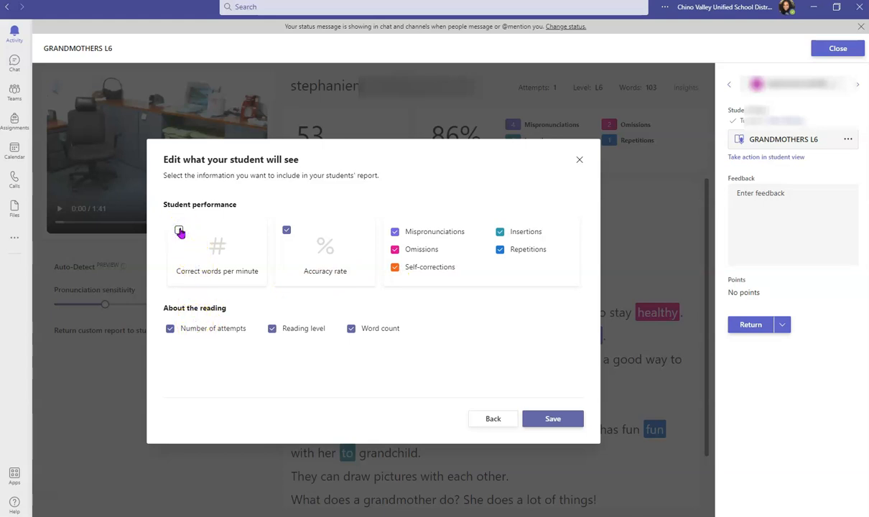
click(288, 229)
click(287, 229)
click(179, 229)
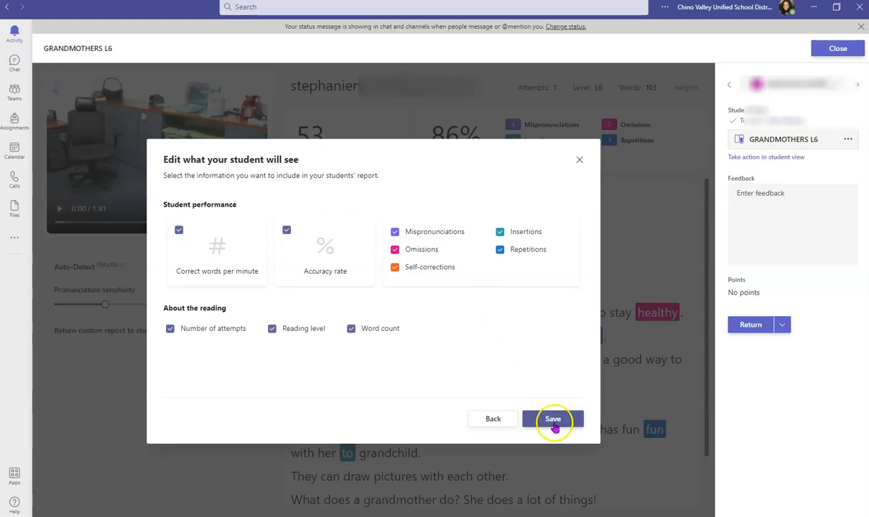
click(554, 421)
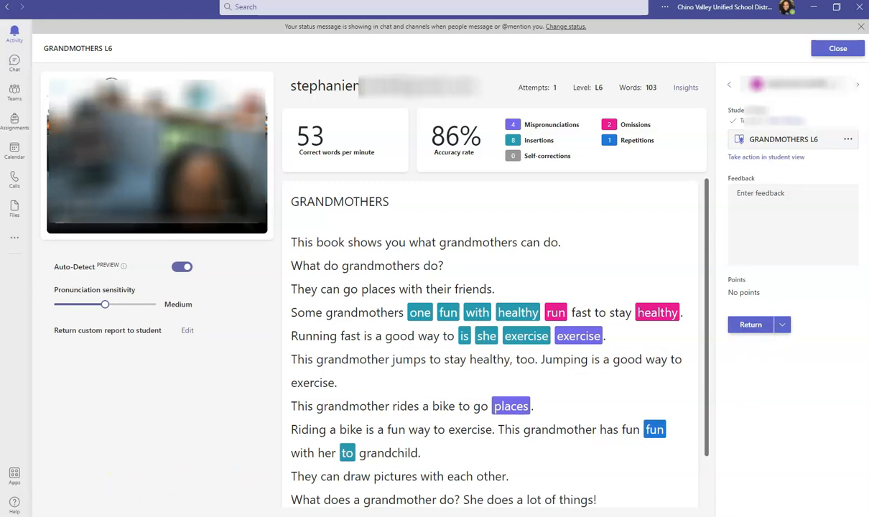
Return the reviewed Grandmothers L6 submission to the student without written feedback.
click(767, 256)
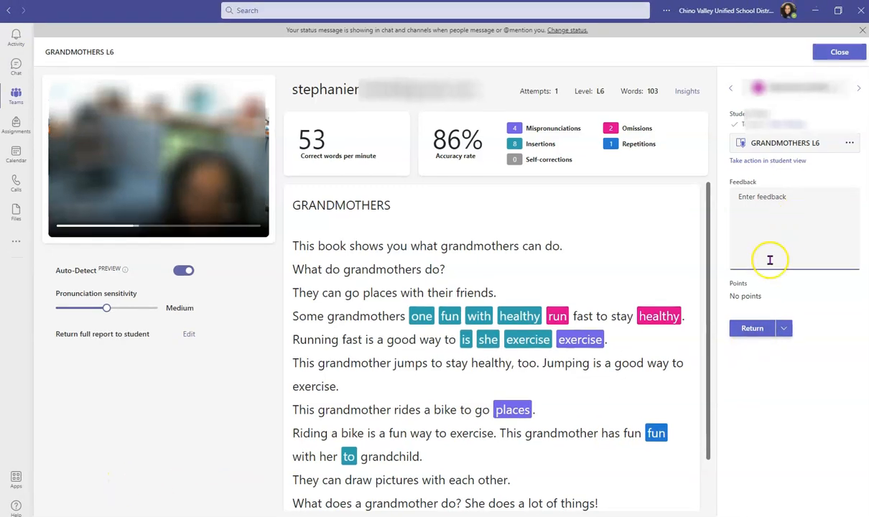
click(759, 335)
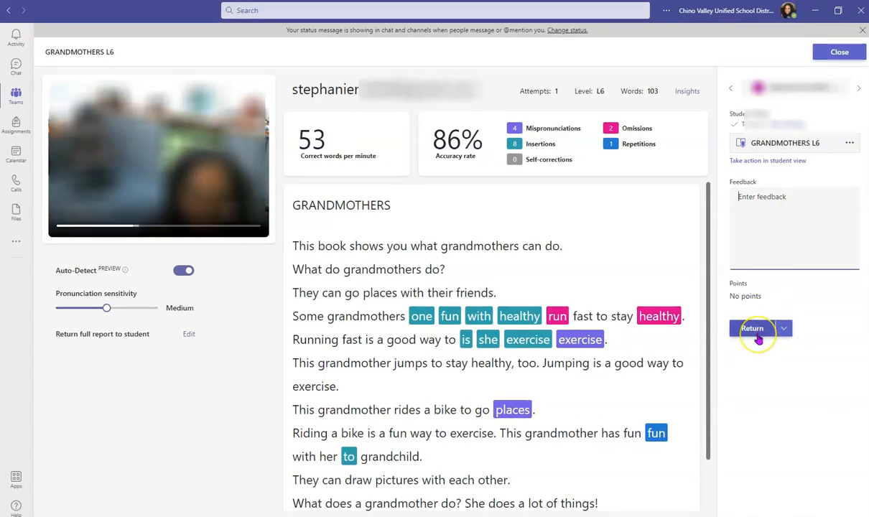